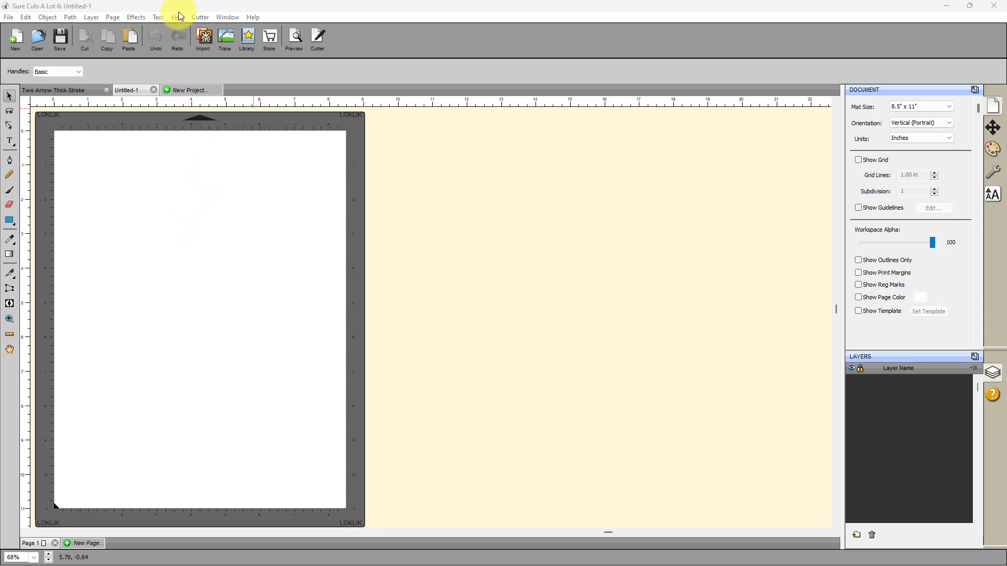
# Step: Select the LOKLiK brand with model CM1 in the cutter manager and close it without adding a machine
pyautogui.click(200, 16)
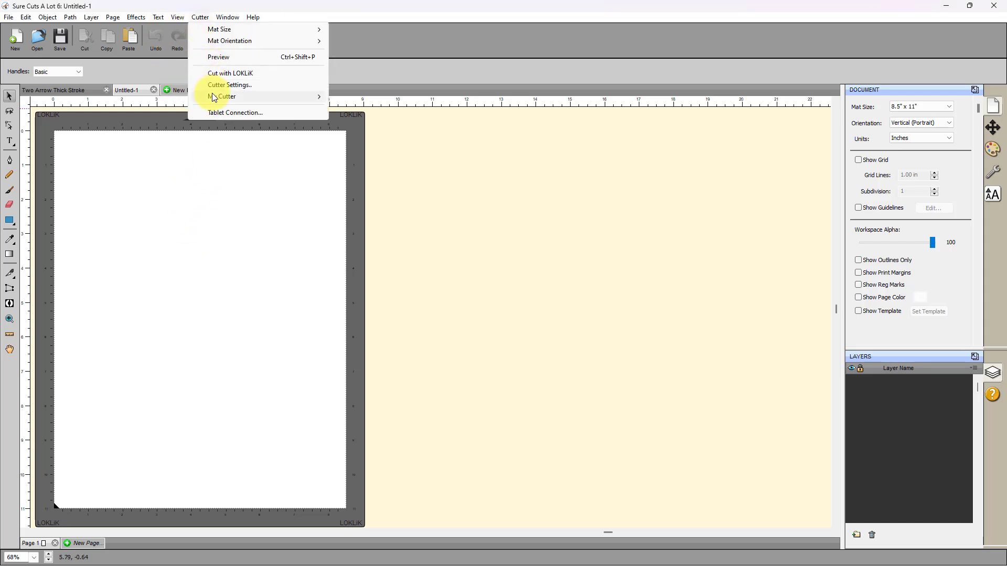
pyautogui.moveTo(244, 96)
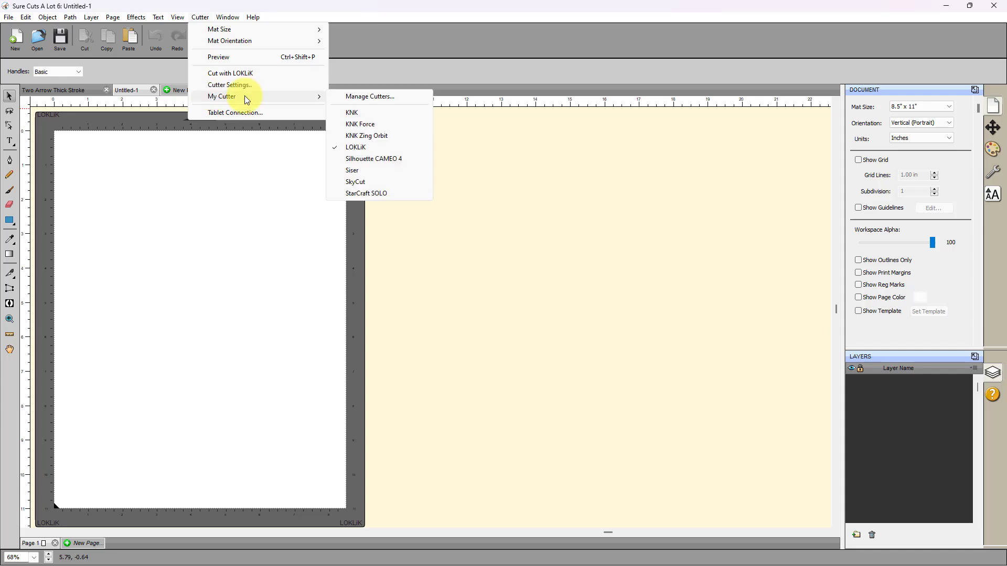
pyautogui.click(364, 98)
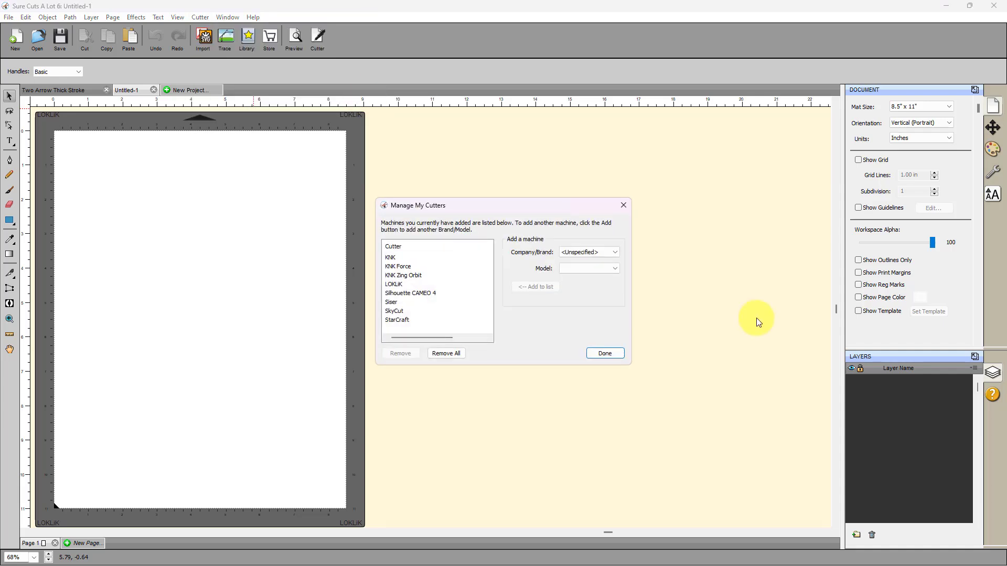
pyautogui.click(615, 252)
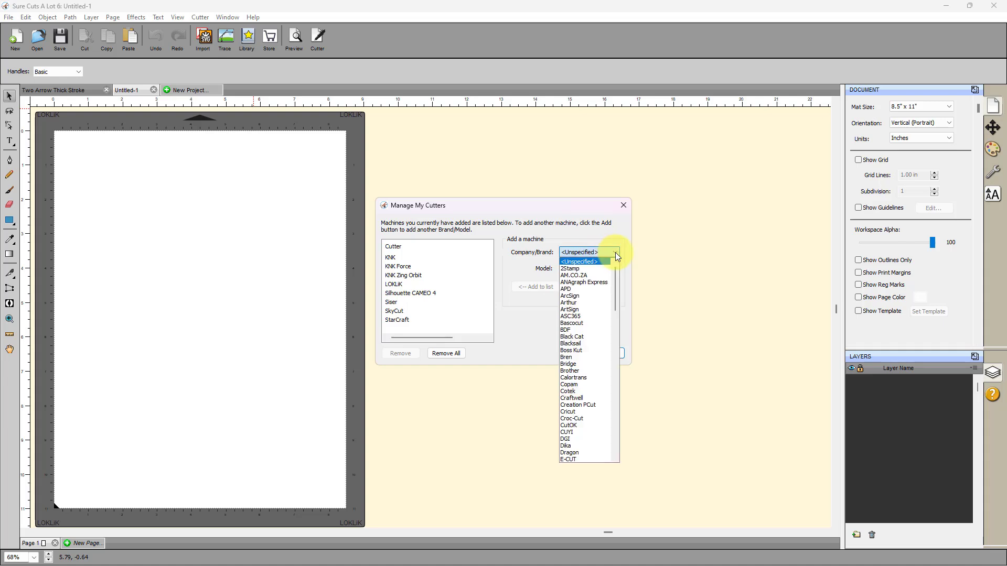
pyautogui.moveTo(615, 274); pyautogui.dragTo(618, 360)
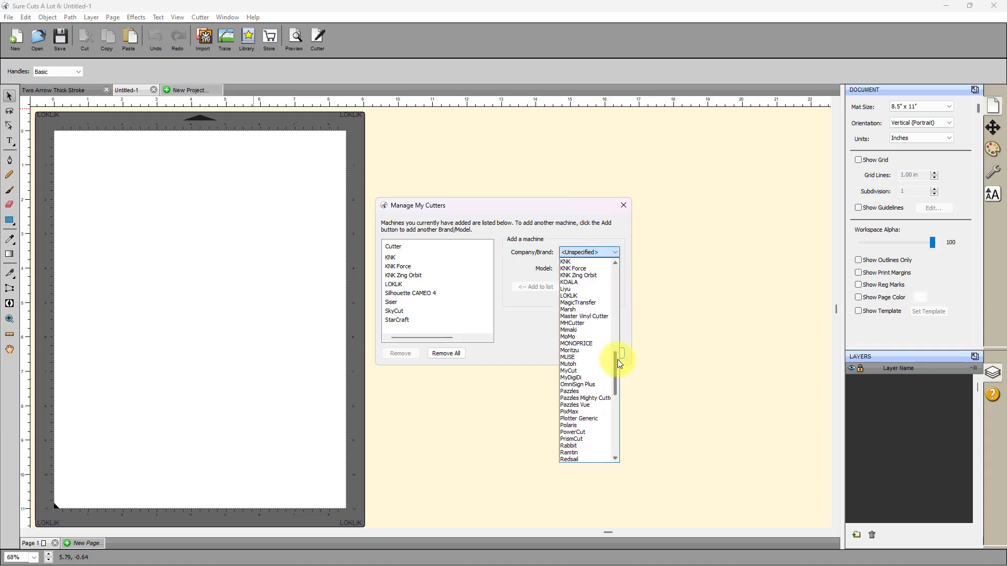
pyautogui.click(568, 296)
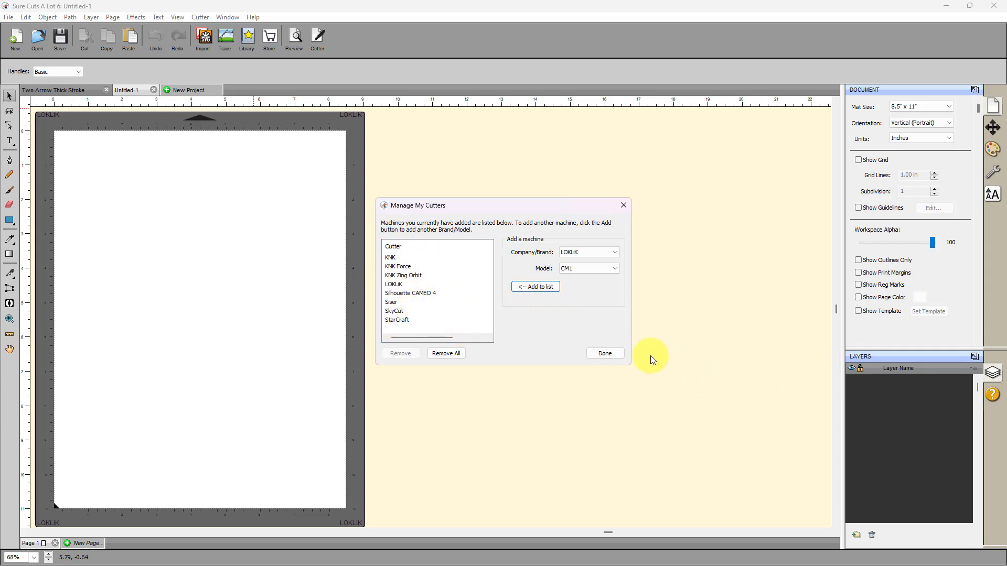
pyautogui.click(605, 354)
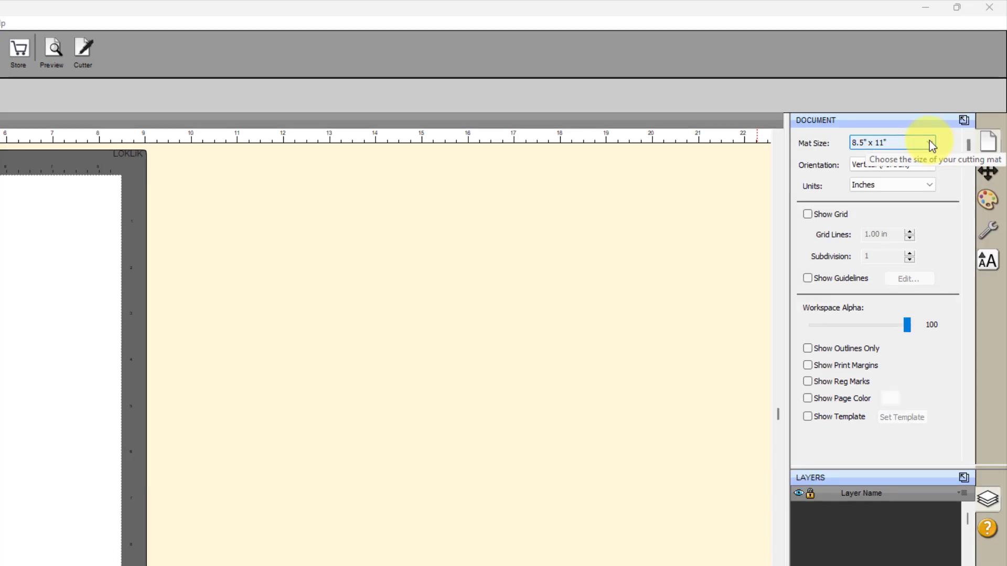
# Step: Switch the mat size to 12" x 12" and return it to 8.5" x 11"
pyautogui.click(929, 141)
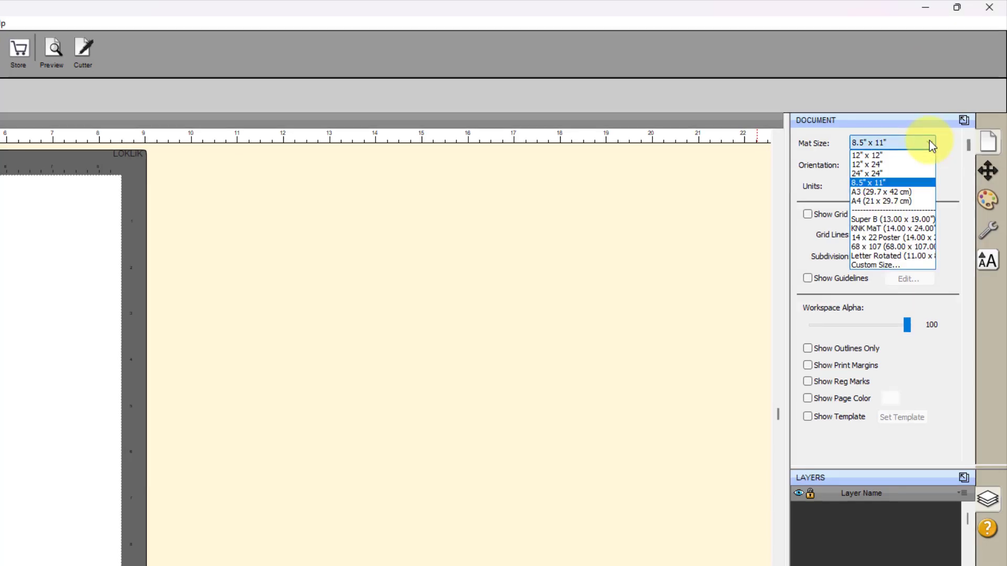
pyautogui.click(888, 156)
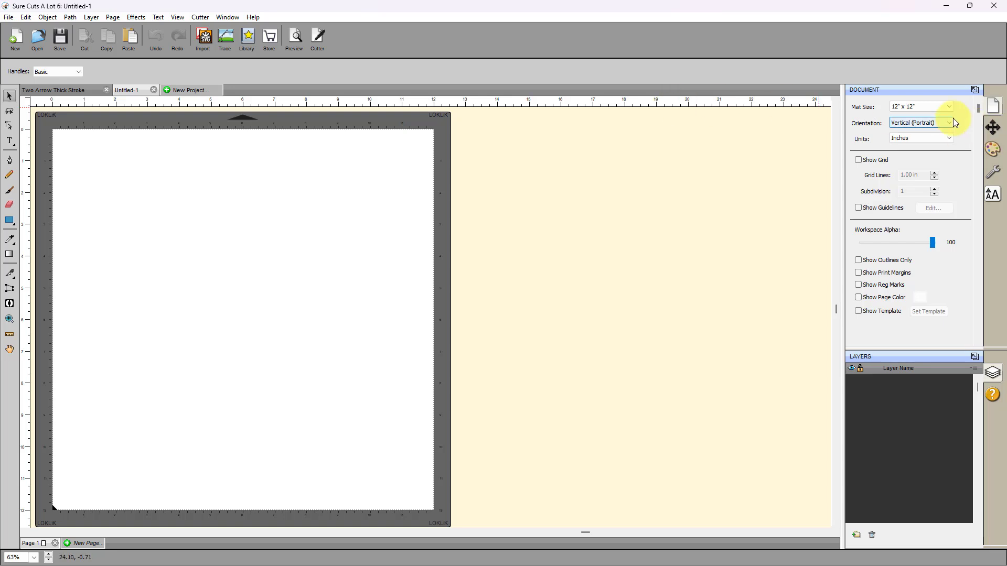
pyautogui.click(951, 109)
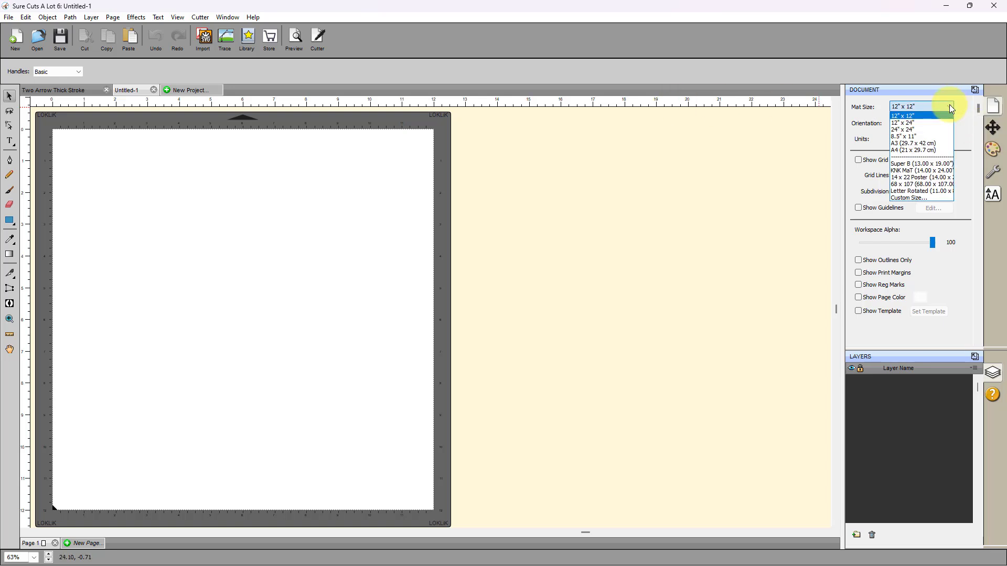
pyautogui.click(923, 135)
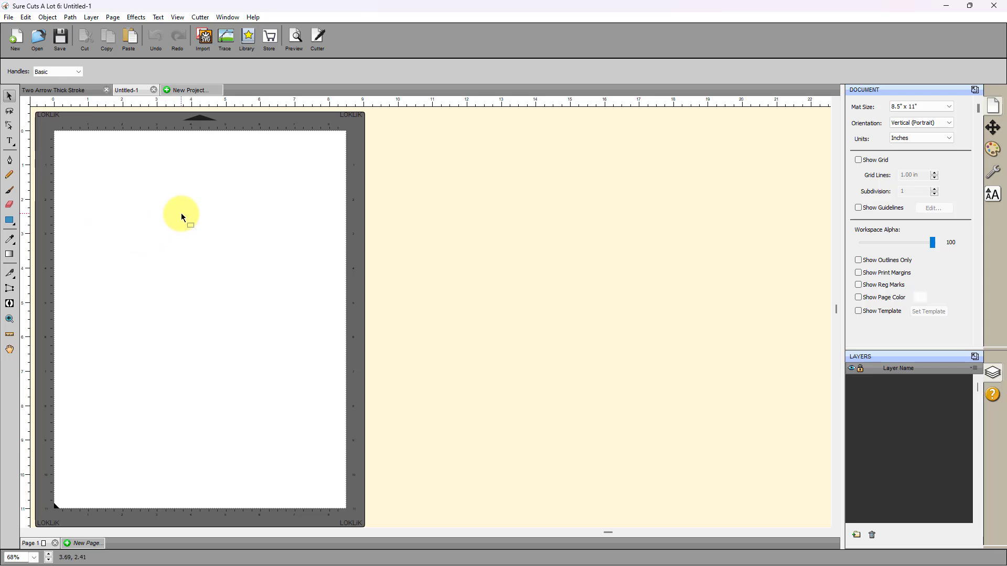
# Step: Select the arrow in the Two Arrow Thick Stroke project and view the basic shapes in the library
pyautogui.click(77, 89)
pyautogui.moveTo(91, 215); pyautogui.dragTo(298, 393)
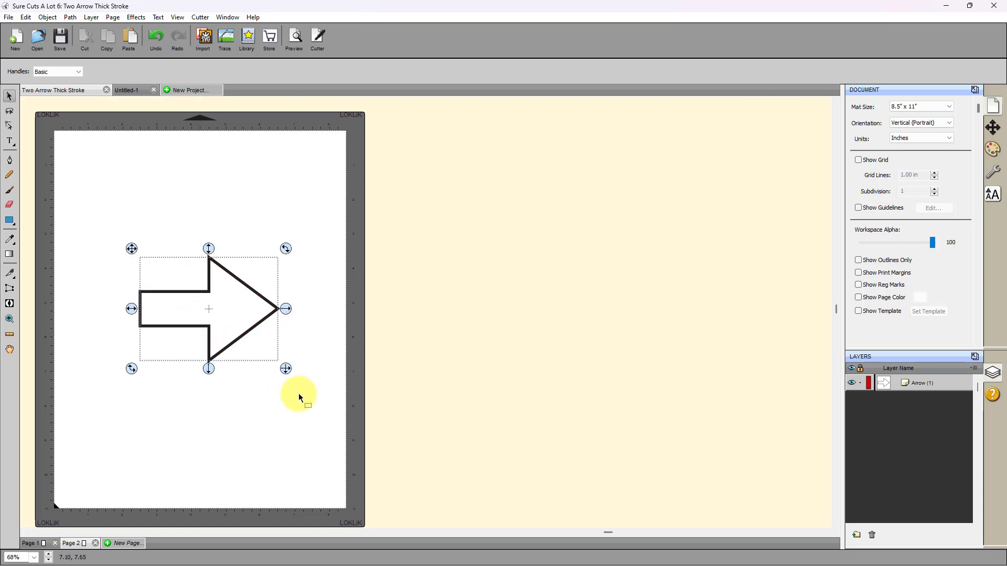
pyautogui.click(248, 37)
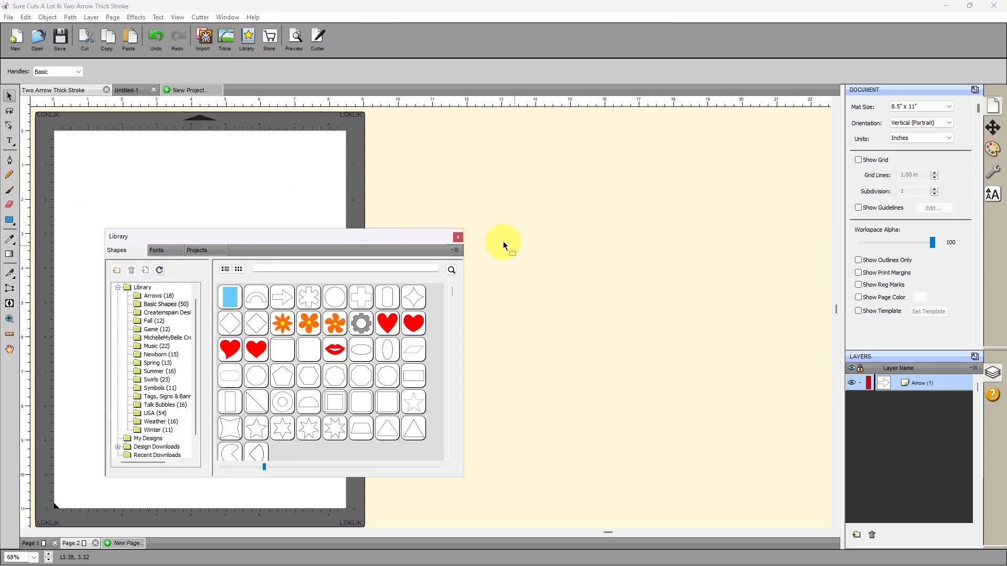
pyautogui.click(458, 236)
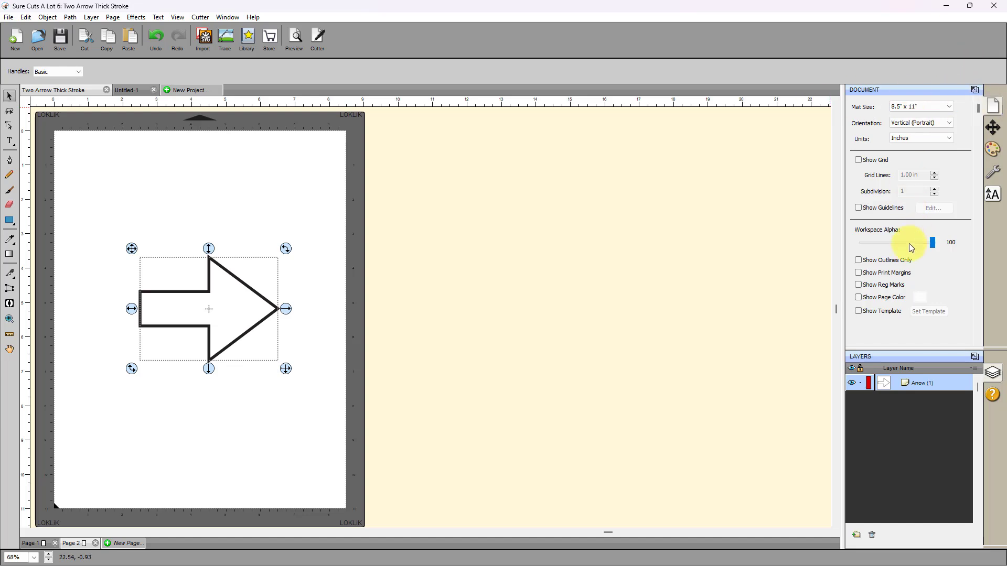
# Step: Show the registration marks and print margins on the arrow page, and deselect the arrow
pyautogui.click(859, 285)
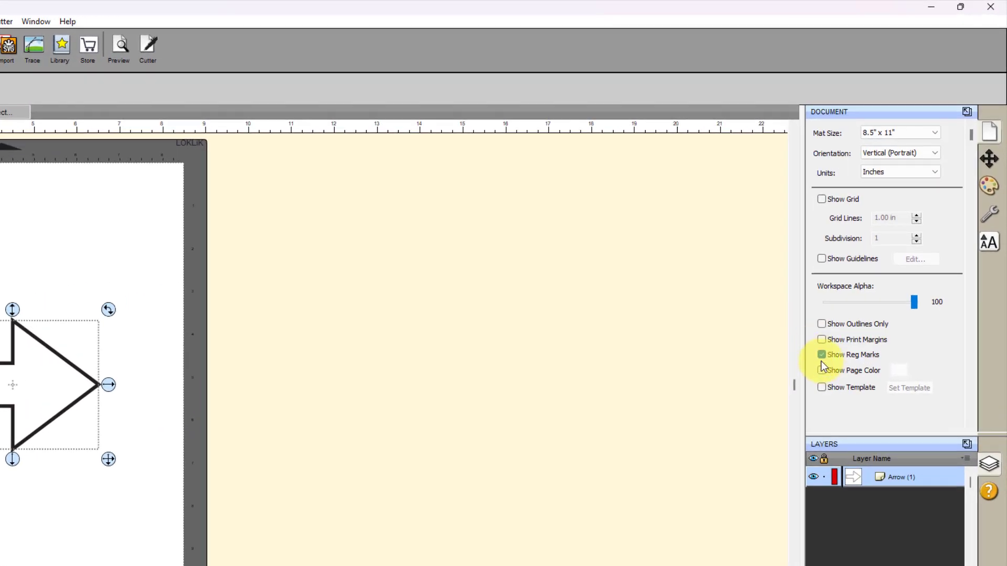
pyautogui.click(821, 340)
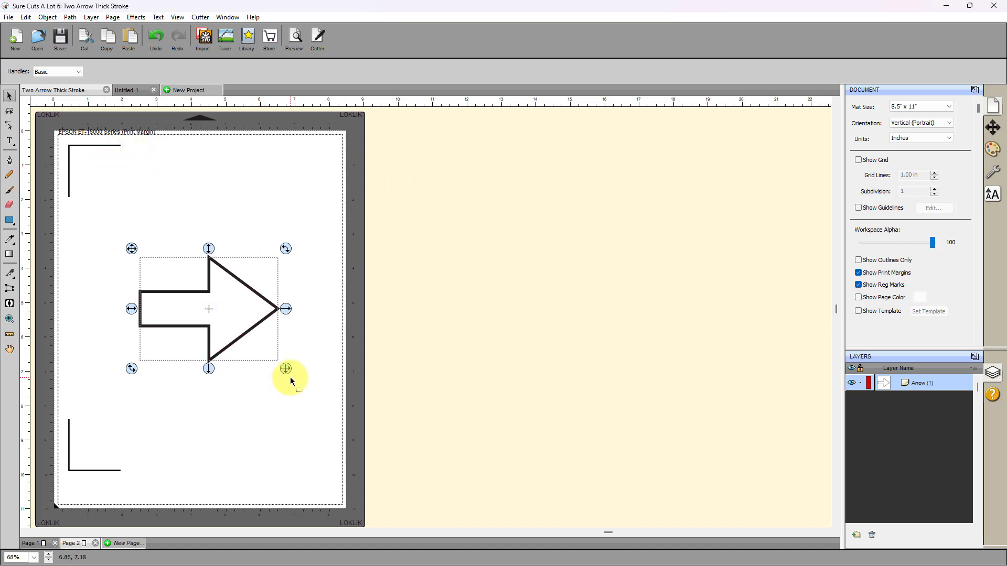
pyautogui.click(83, 186)
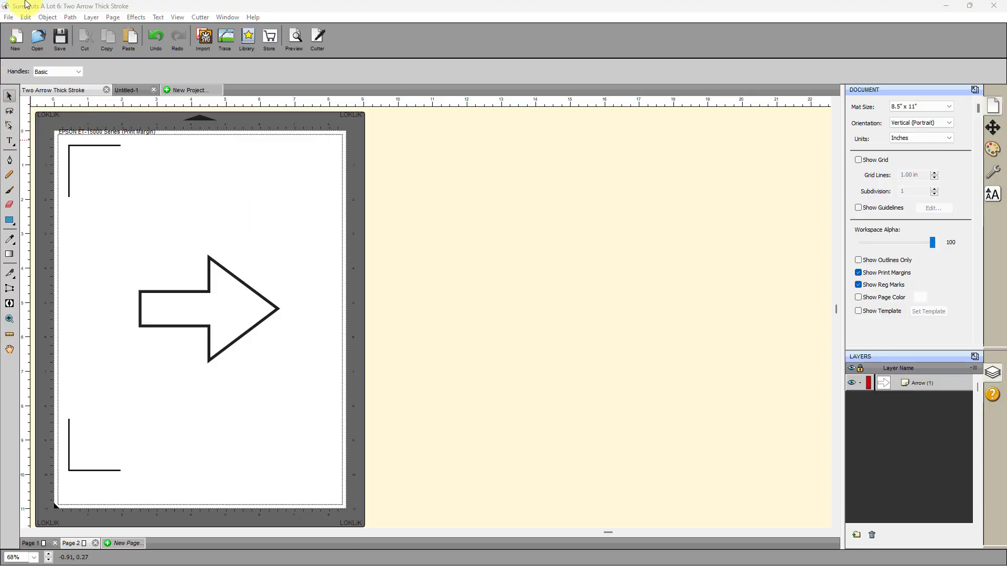
# Step: Review and accept the EPSON ET-15000 Series print setup with Letter paper in portrait, and print the arrow page
pyautogui.click(11, 17)
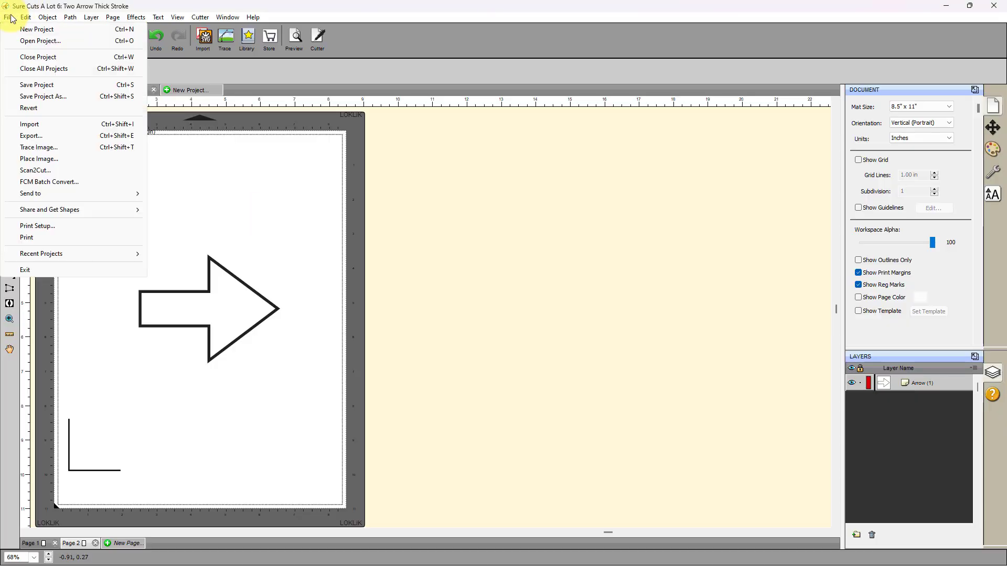
pyautogui.click(25, 226)
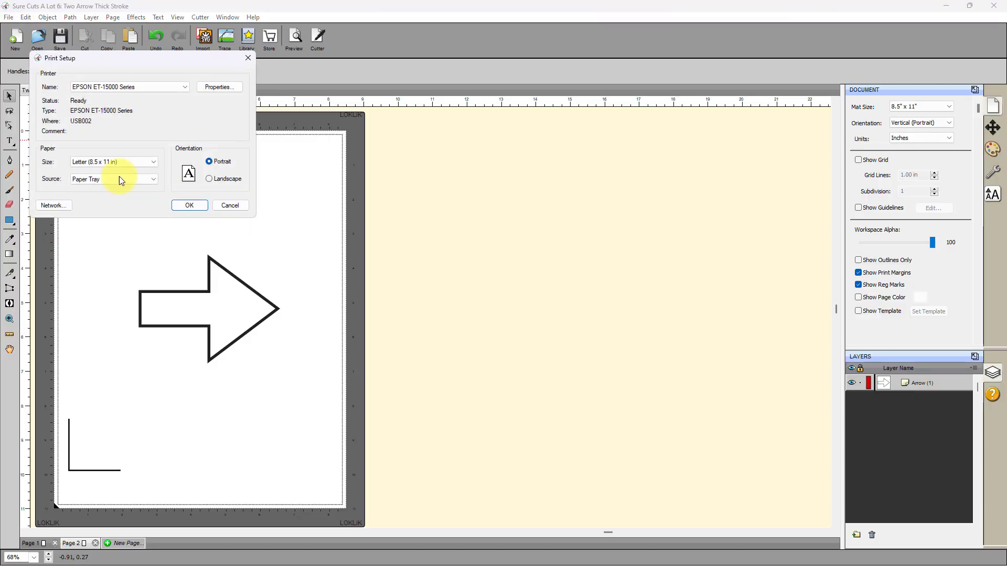
pyautogui.click(214, 86)
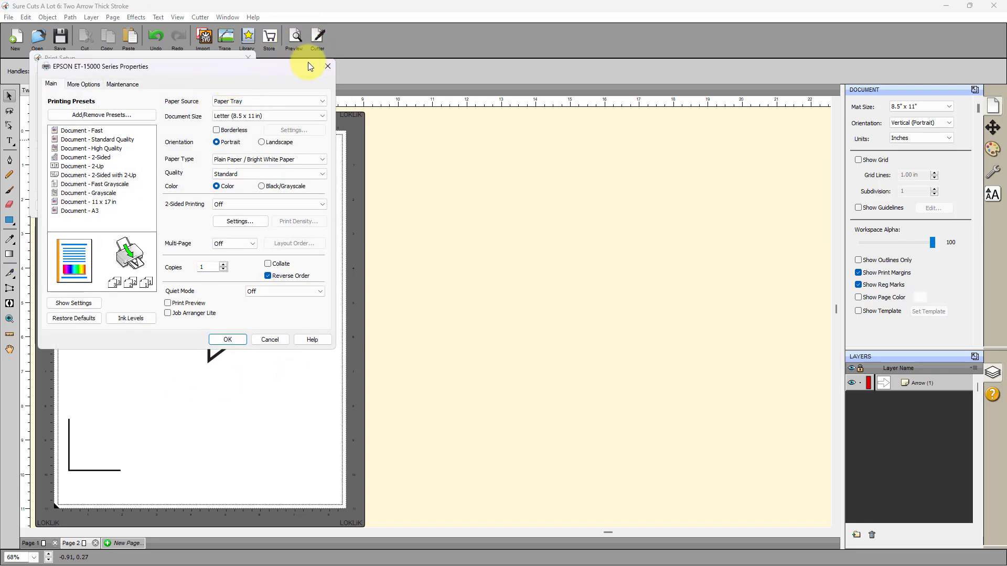
pyautogui.click(327, 65)
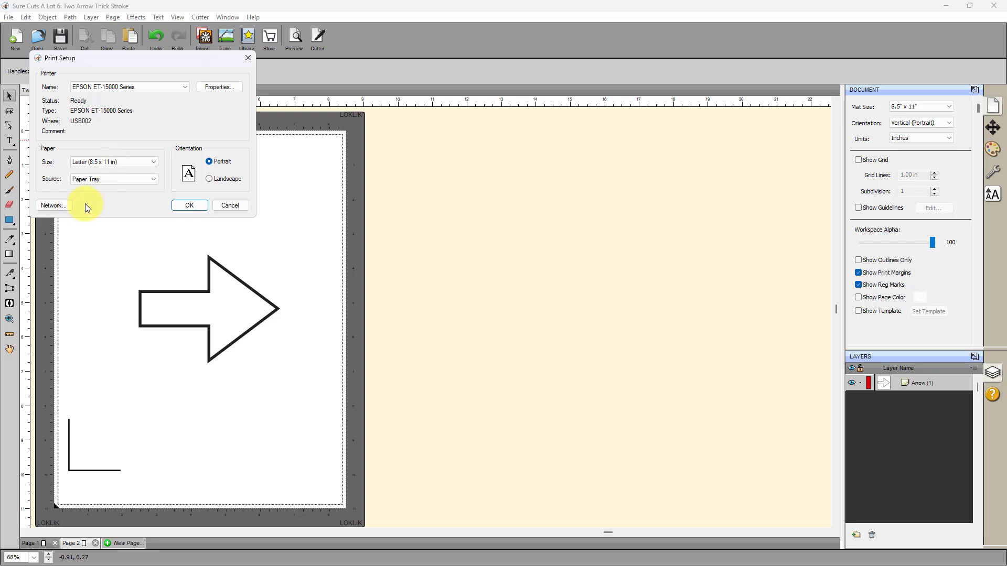
pyautogui.click(189, 206)
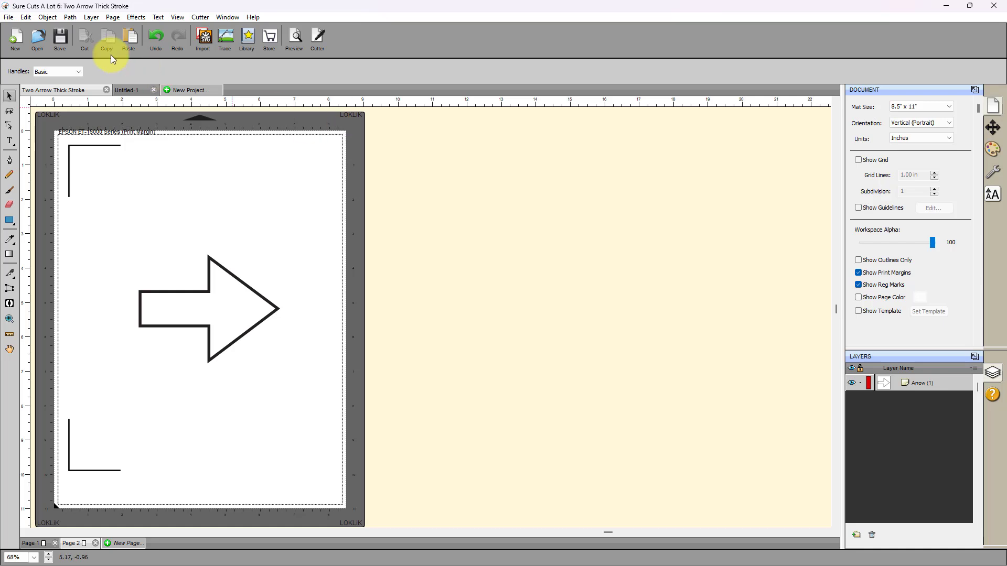
pyautogui.click(8, 17)
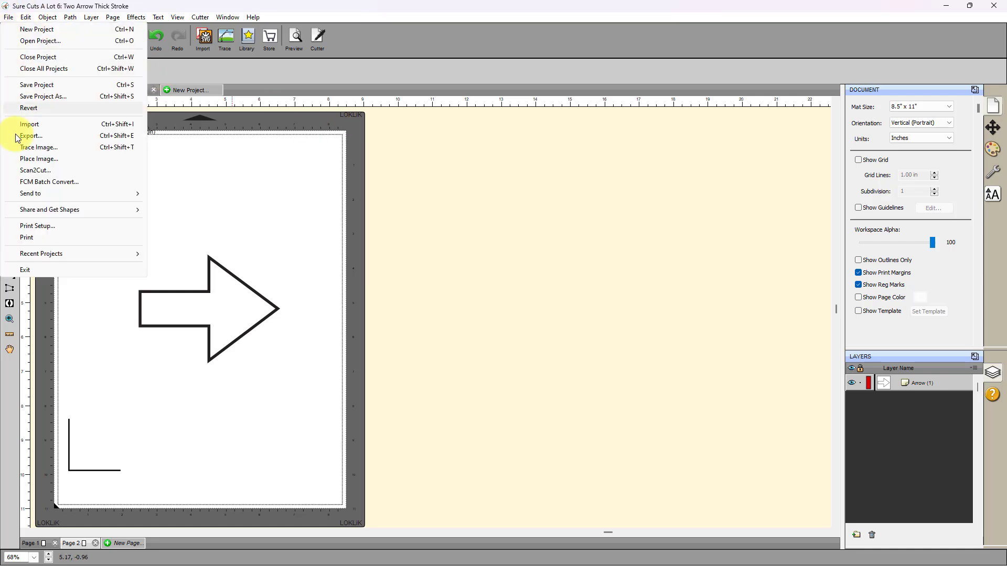
pyautogui.click(25, 238)
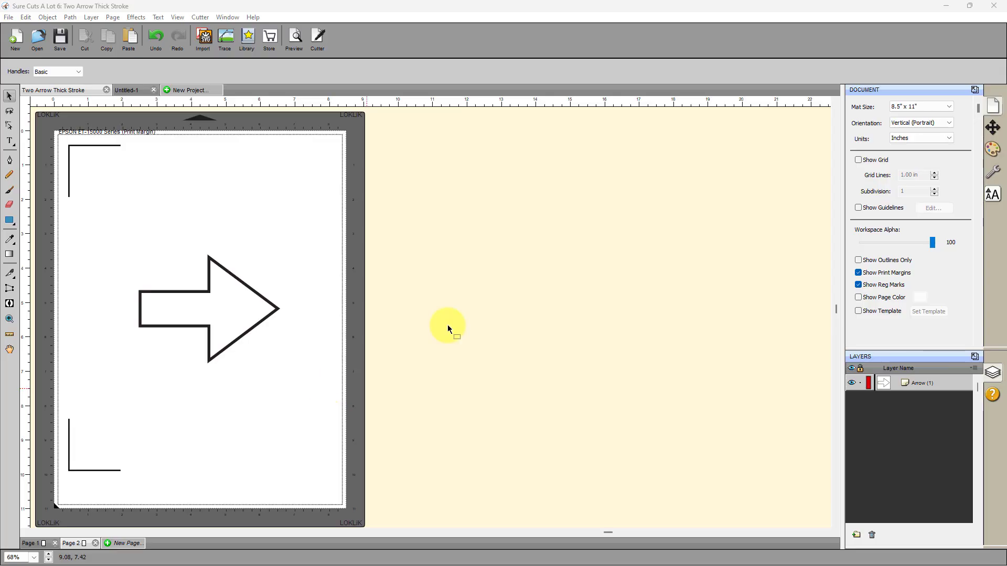
# Step: Choose the USB connection in the LOKLiK CM1 cut settings and start a Print+Cut job
pyautogui.click(317, 39)
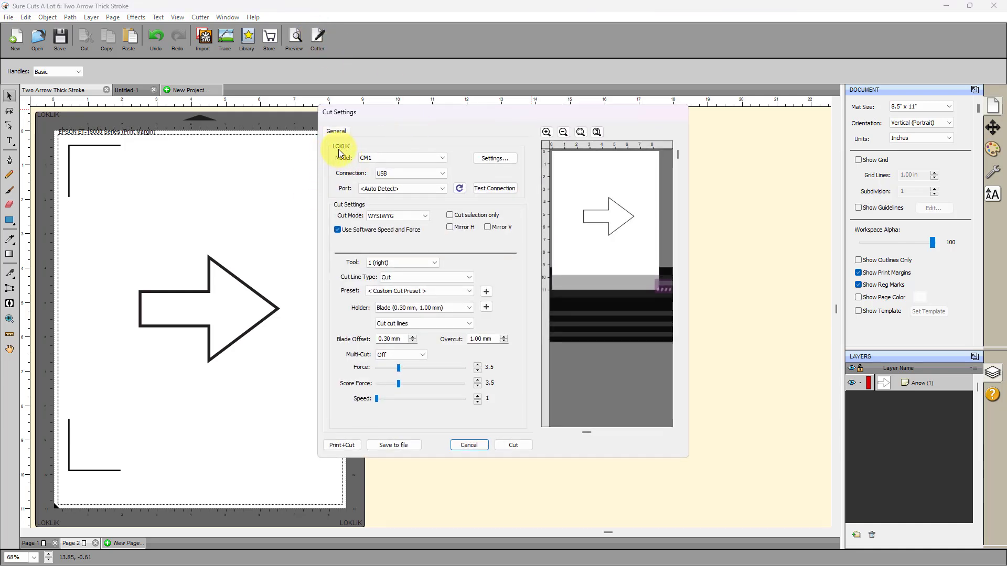
pyautogui.click(376, 177)
pyautogui.click(382, 182)
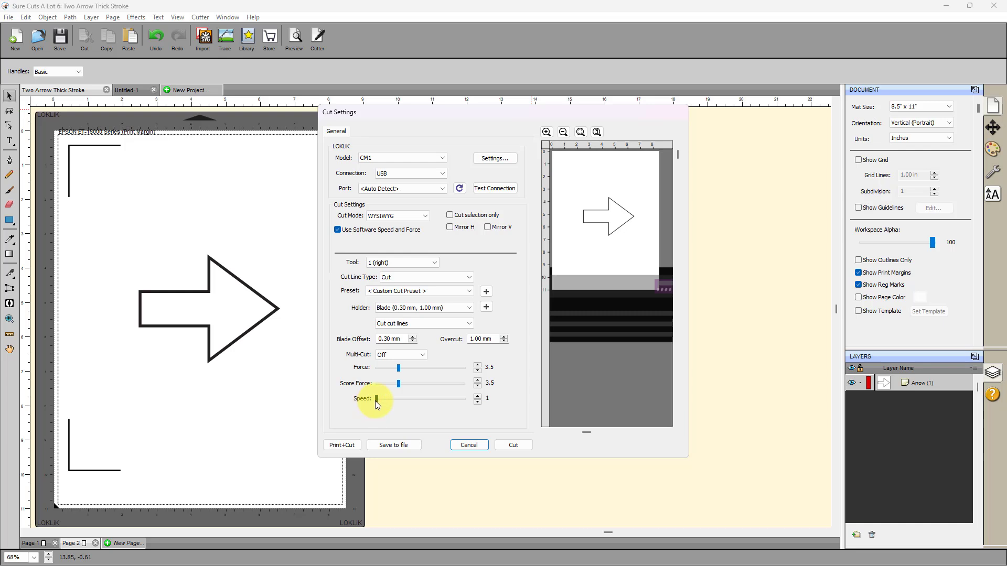
pyautogui.click(334, 447)
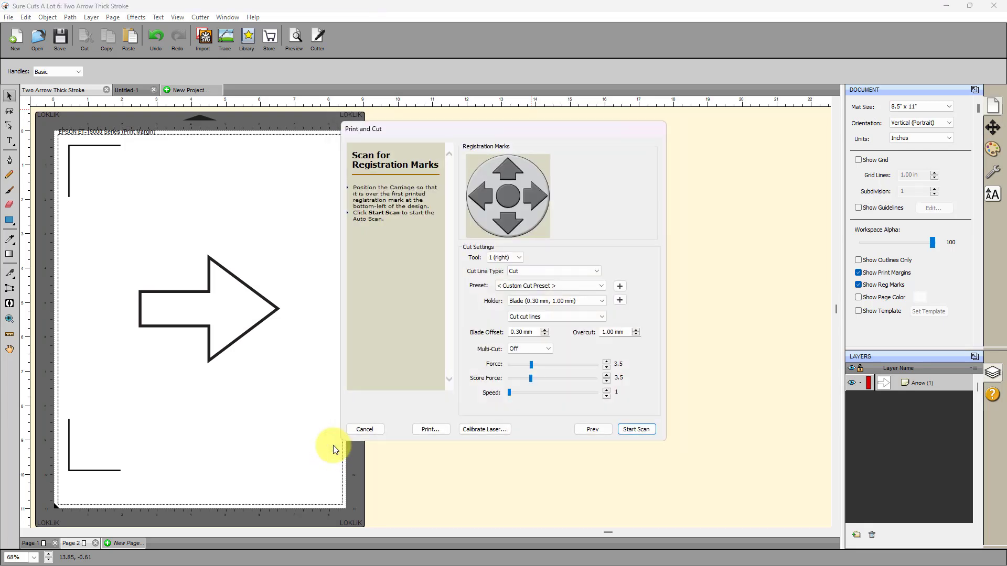
pyautogui.click(334, 447)
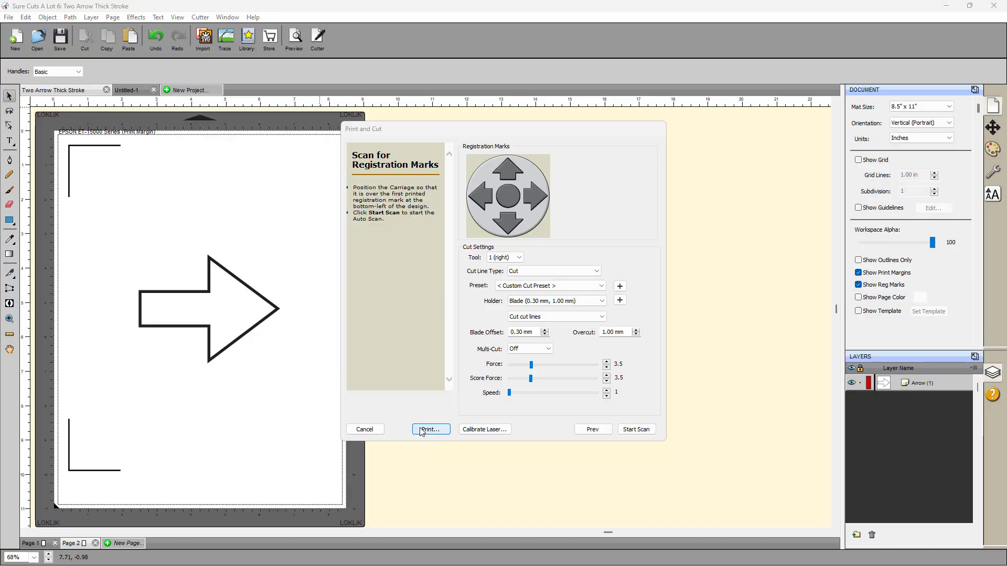
# Step: Check the print options of the Print and Cut job and cancel without printing
pyautogui.click(425, 432)
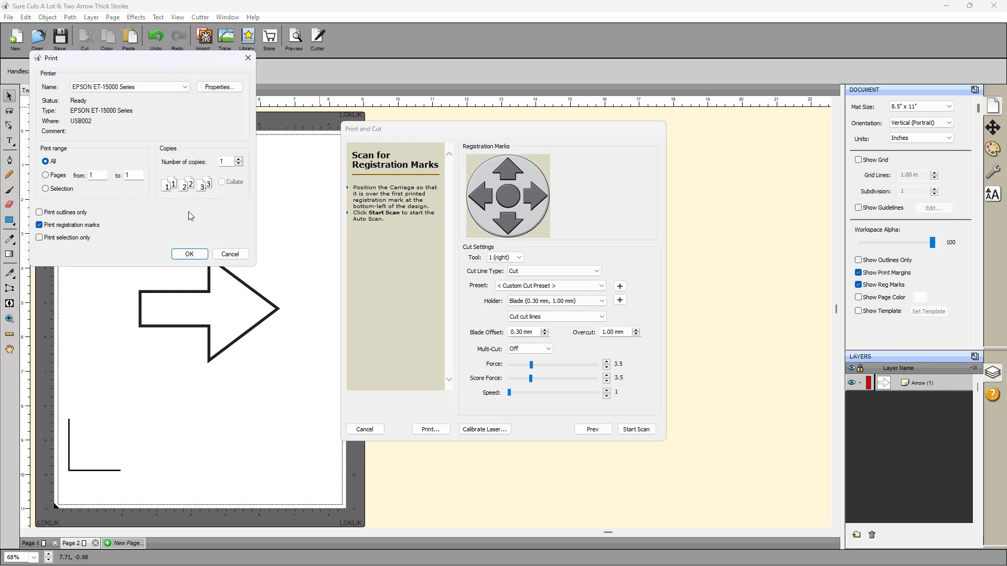
pyautogui.click(230, 255)
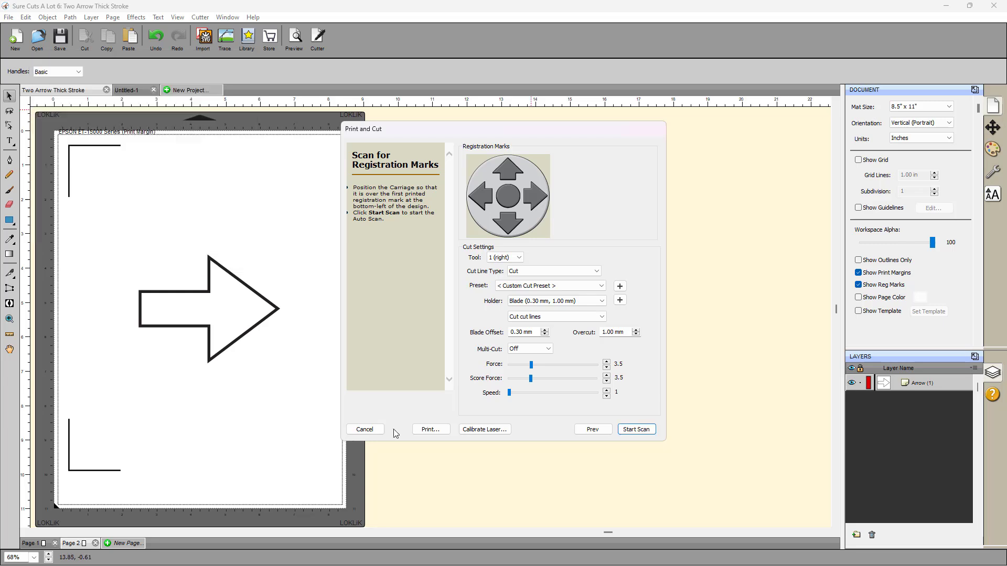
# Step: Open the laser calibration, switch its units to inches and back to mm, and save the calibration values
pyautogui.click(481, 430)
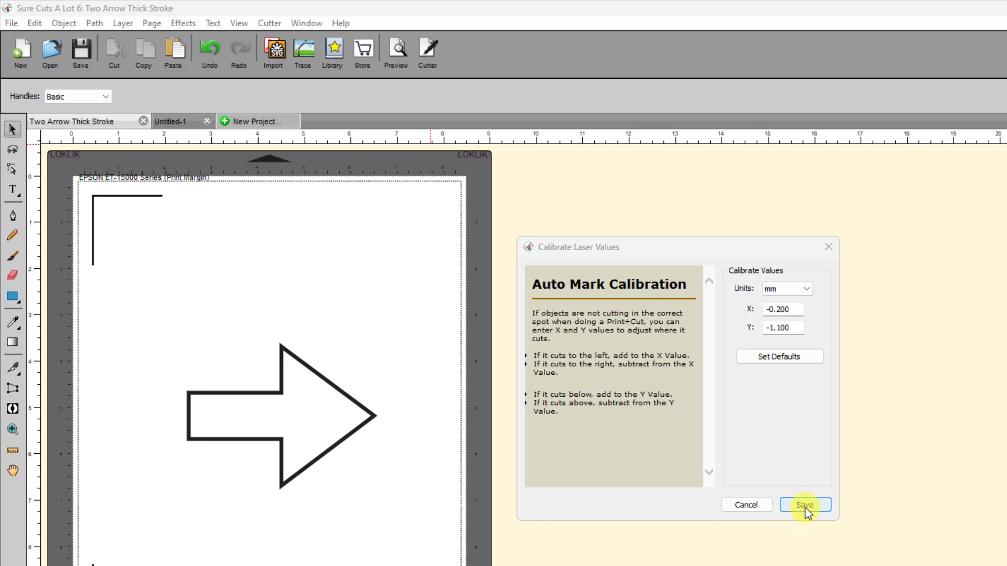
pyautogui.click(806, 293)
pyautogui.click(777, 301)
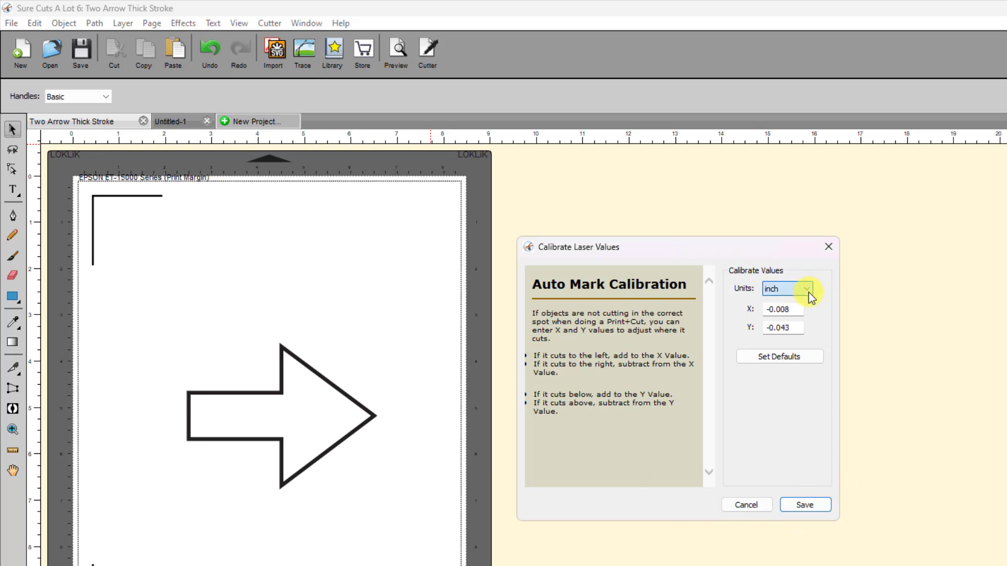
pyautogui.click(808, 293)
pyautogui.click(772, 309)
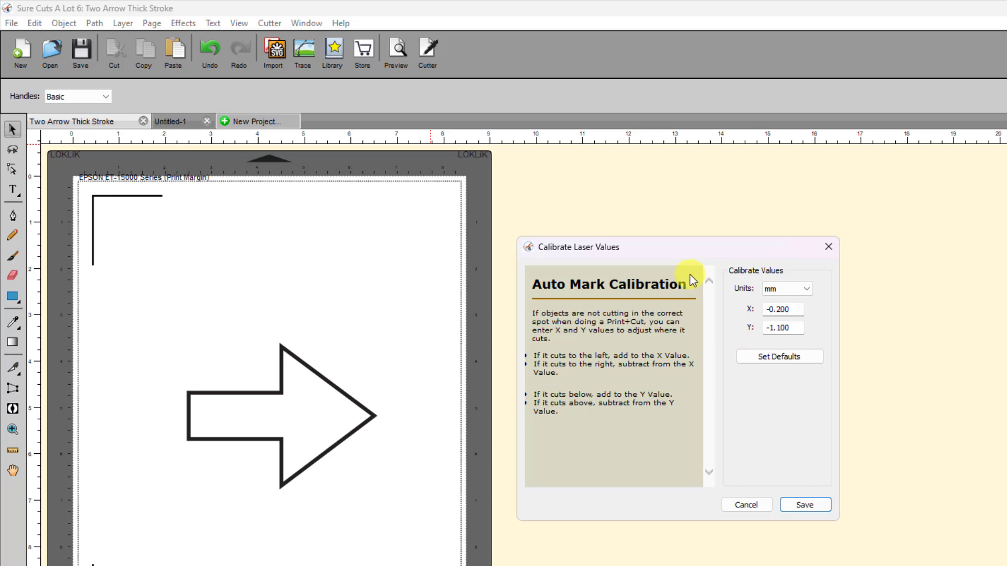
pyautogui.click(814, 499)
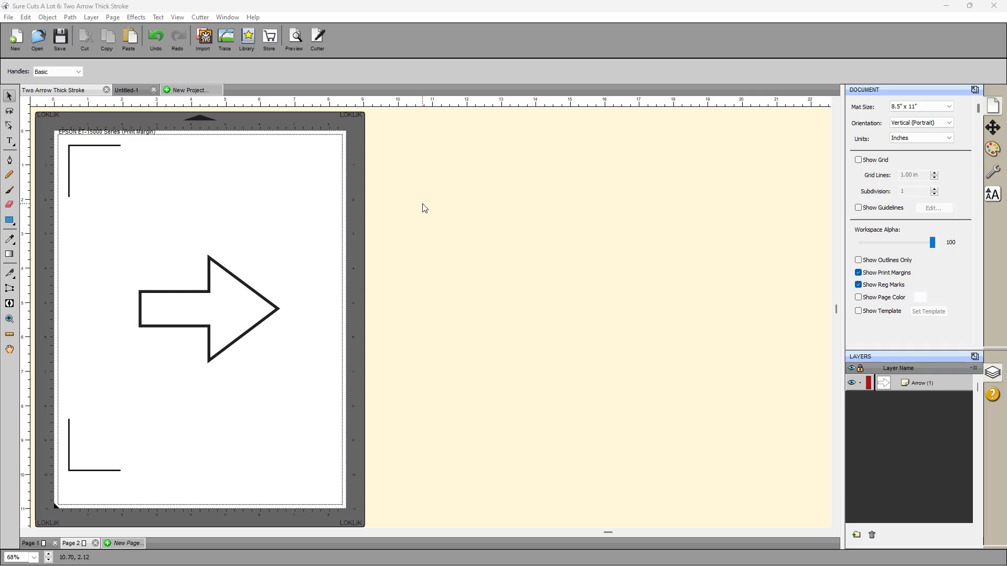
# Step: Reopen the laser calibration from the Print+Cut job and set its units to mm
pyautogui.click(317, 38)
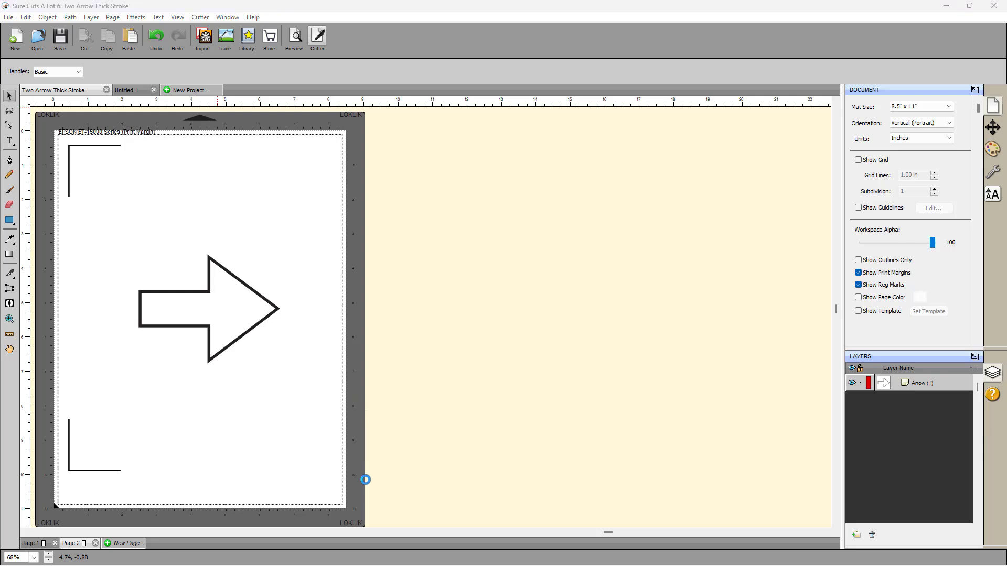
pyautogui.click(346, 442)
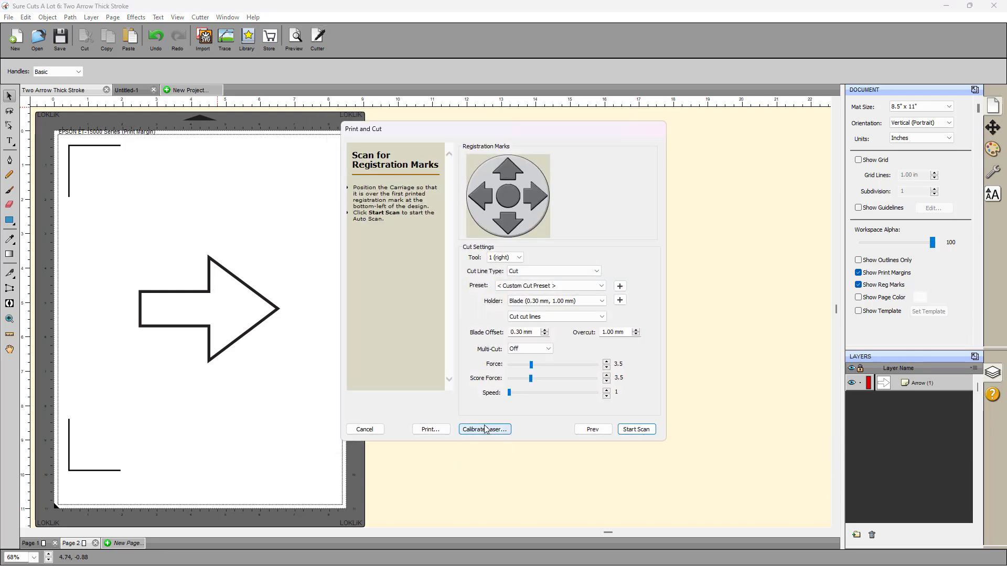
pyautogui.click(485, 429)
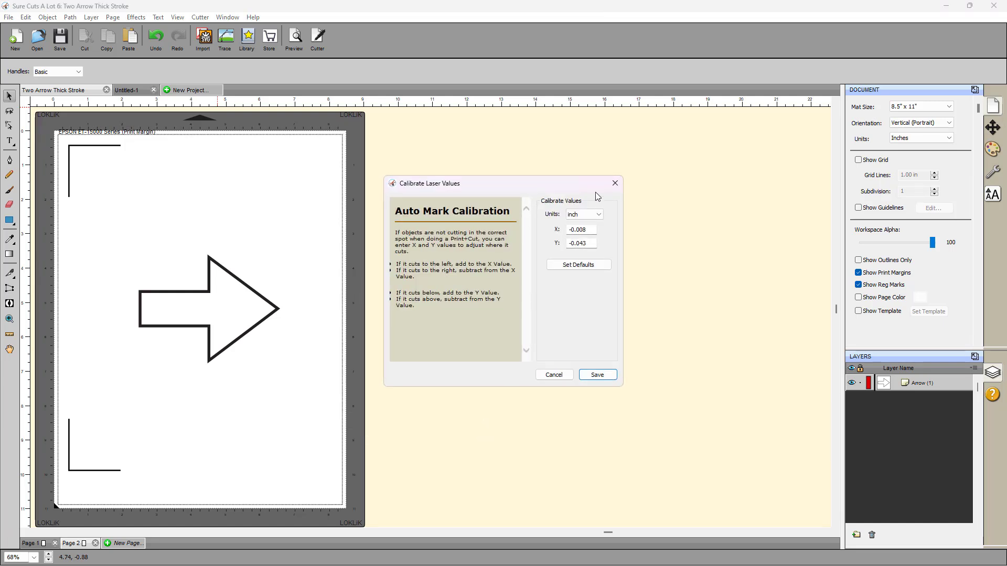
pyautogui.click(598, 215)
pyautogui.click(573, 232)
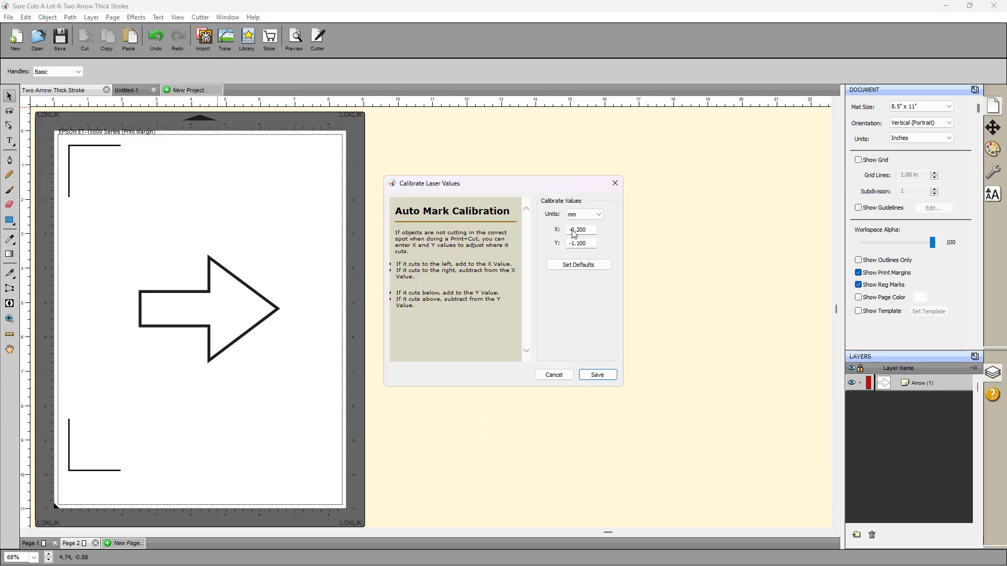